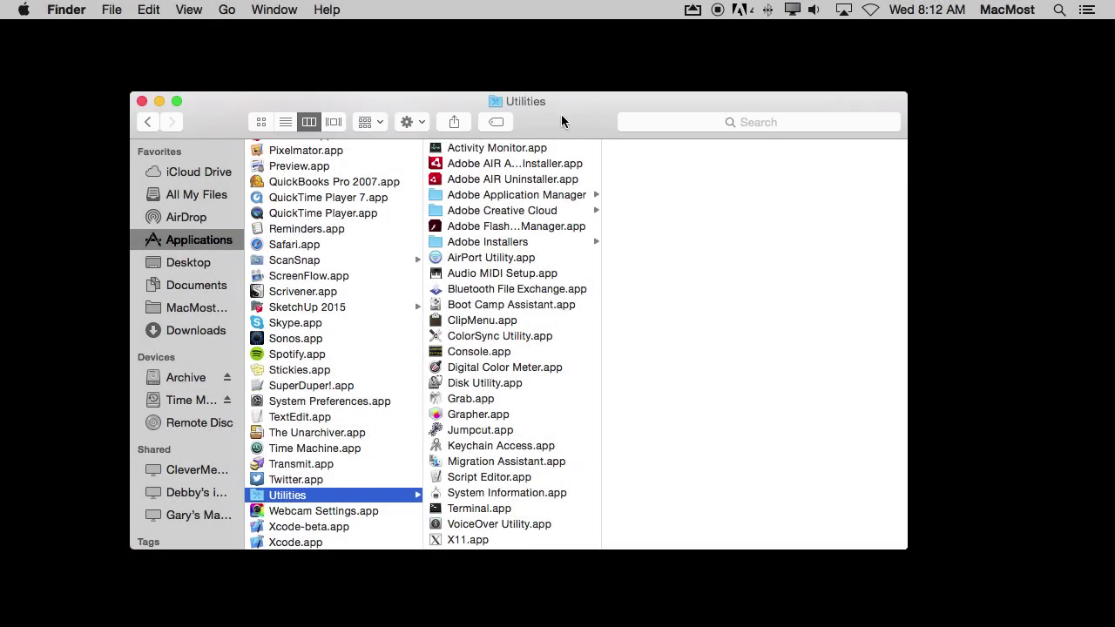
# - Locate Digital Color Meter.app in Applications > Utilities, then close the Finder window
pyautogui.click(194, 245)
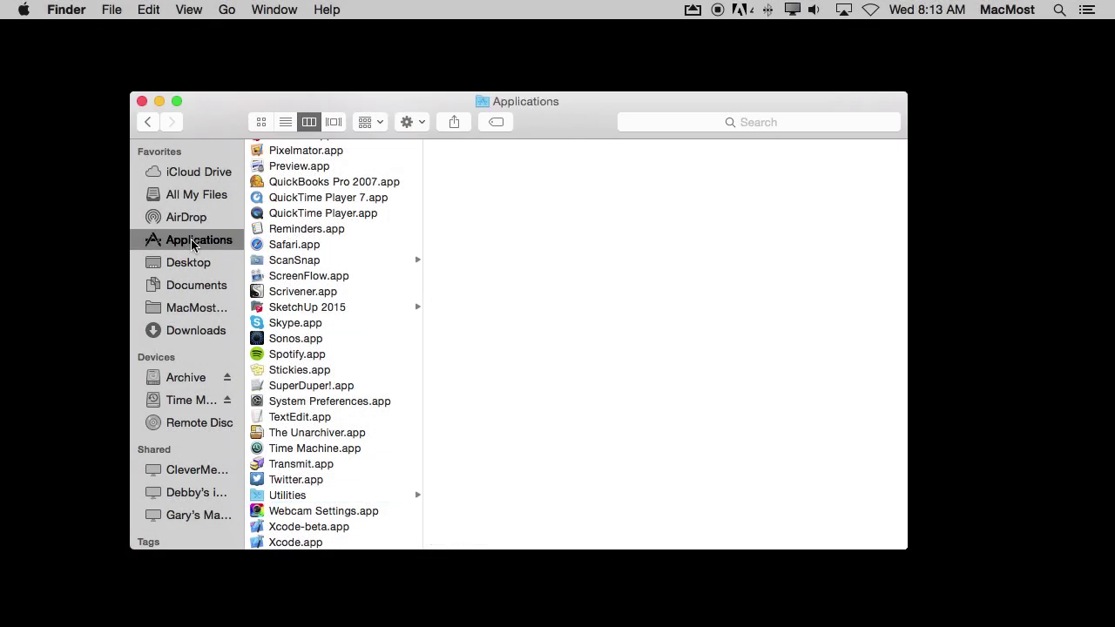
pyautogui.click(295, 497)
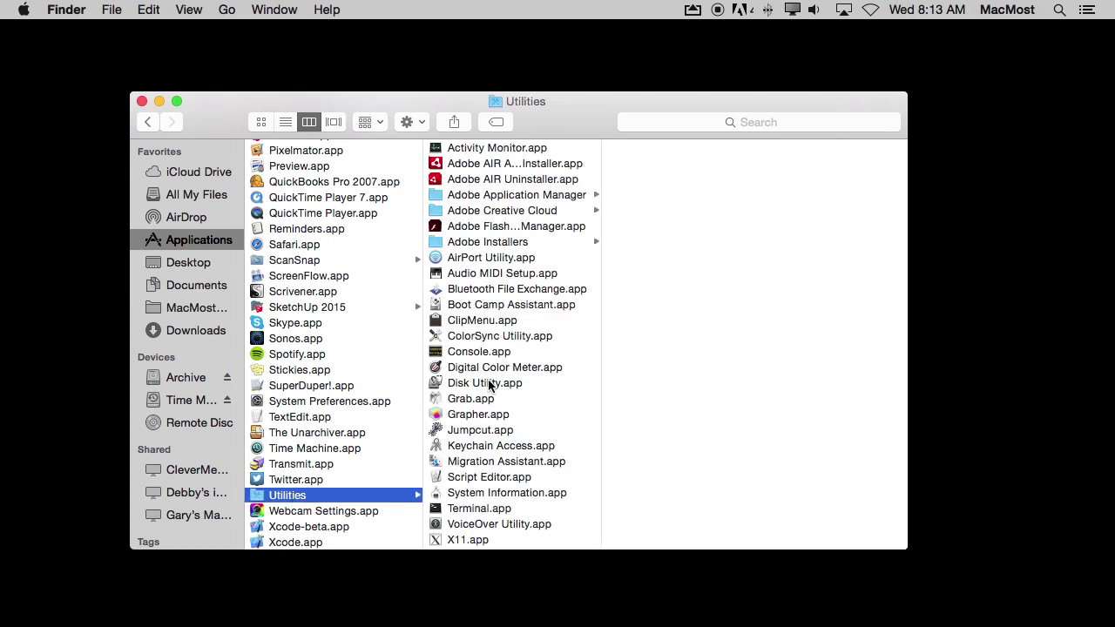
pyautogui.click(481, 371)
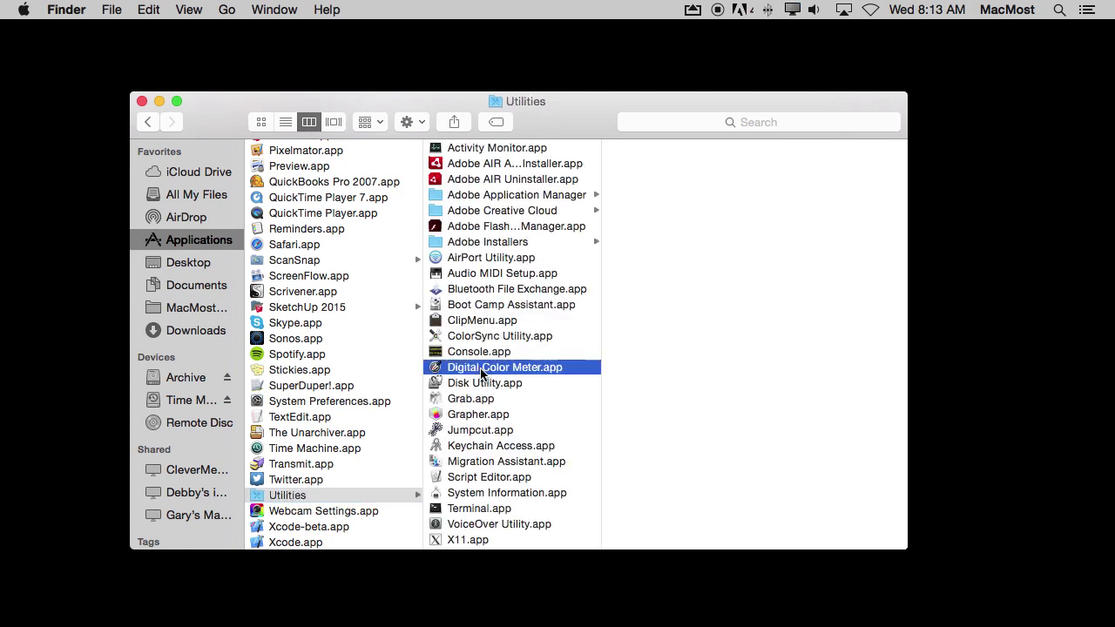
pyautogui.press('super+w')
# - Launch Digital Color Meter from Spotlight by searching 'dig'
pyautogui.press('super+space')
pyautogui.write('di')
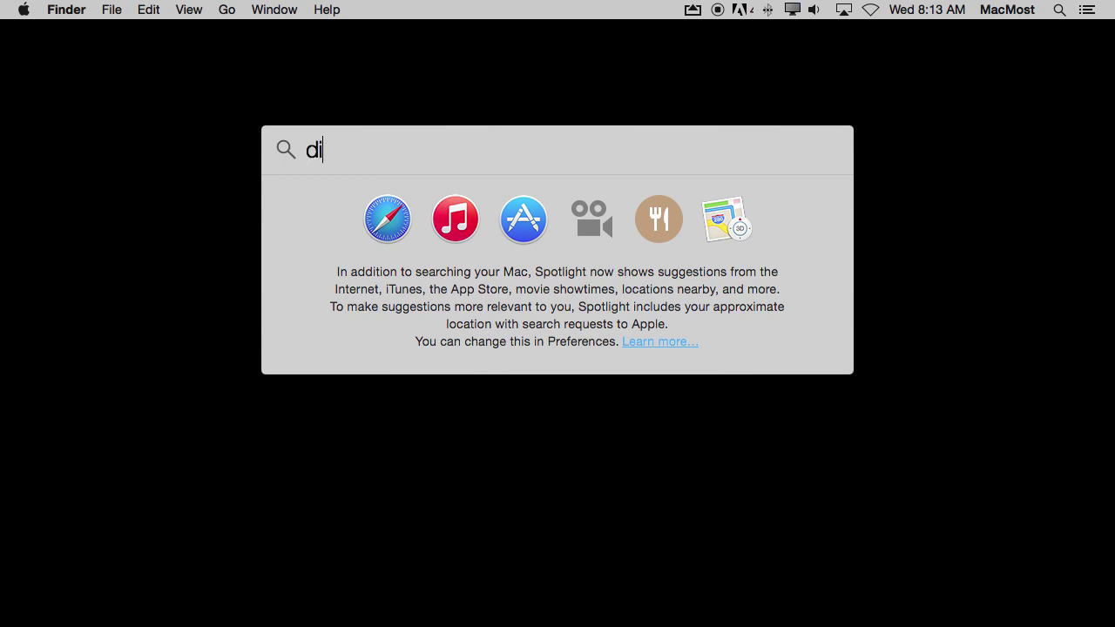
pyautogui.write('g')
pyautogui.press('Return')
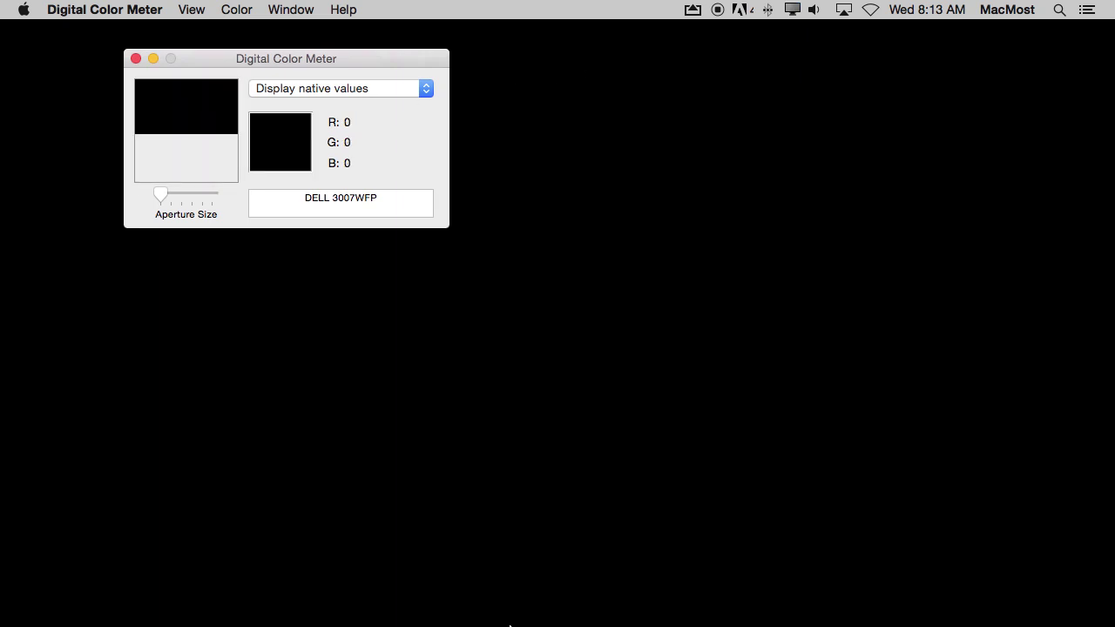
# - Show macmost.com in Safari, then bring Digital Color Meter back to the front
pyautogui.moveTo(483, 621)
pyautogui.click(144, 599)
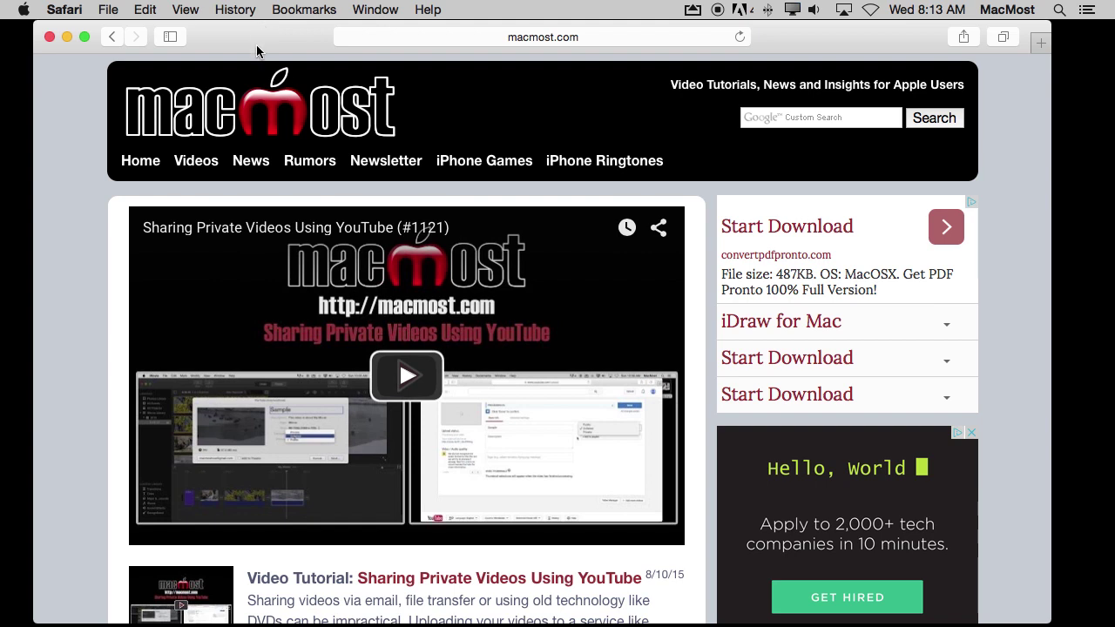
pyautogui.moveTo(801, 624)
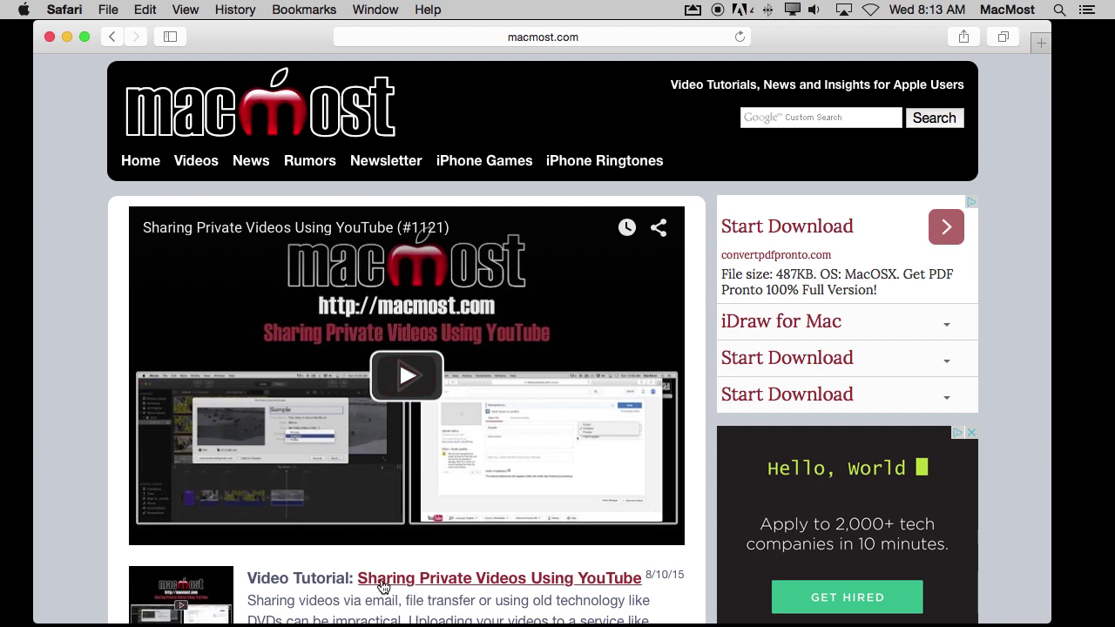
pyautogui.moveTo(610, 622)
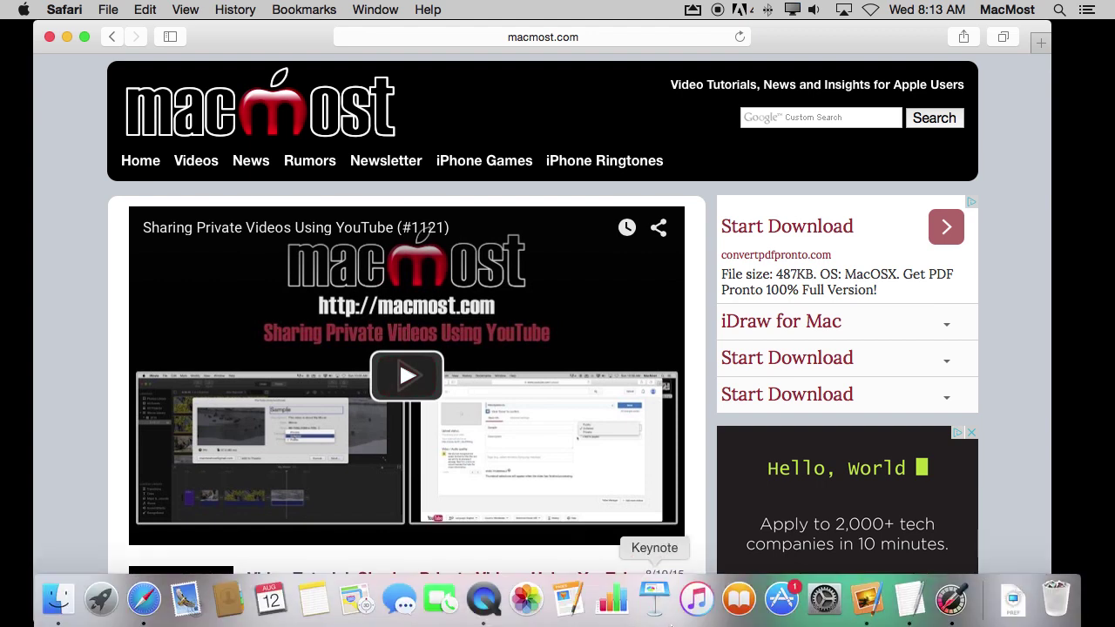
pyautogui.click(952, 602)
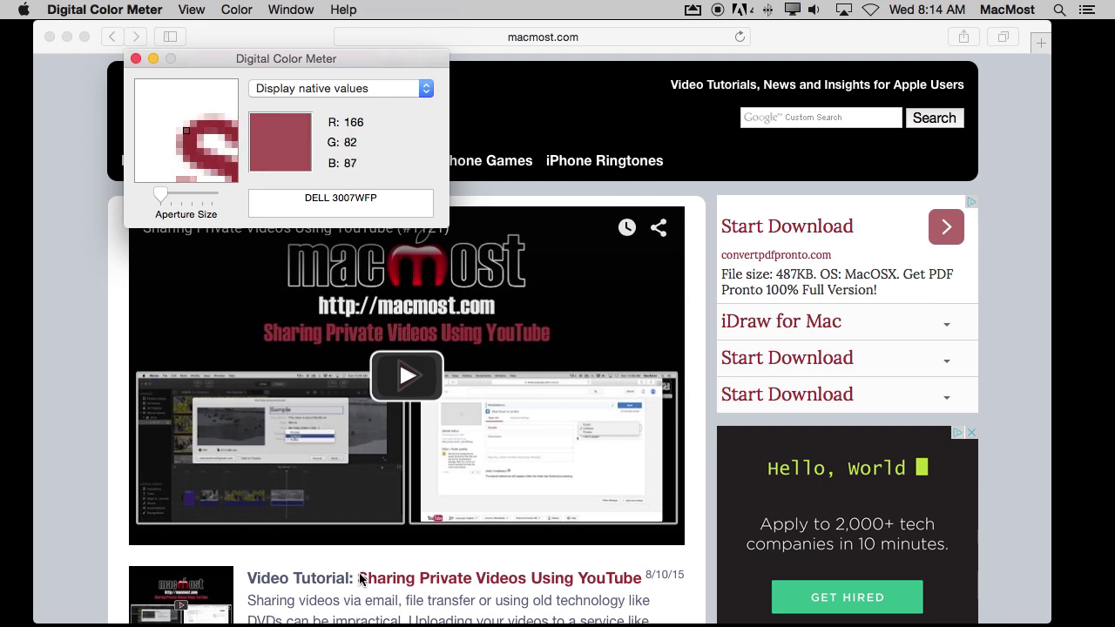
# - Set Digital Color Meter's display values to hexadecimal via View > Display Values
pyautogui.click(240, 10)
pyautogui.moveTo(198, 8)
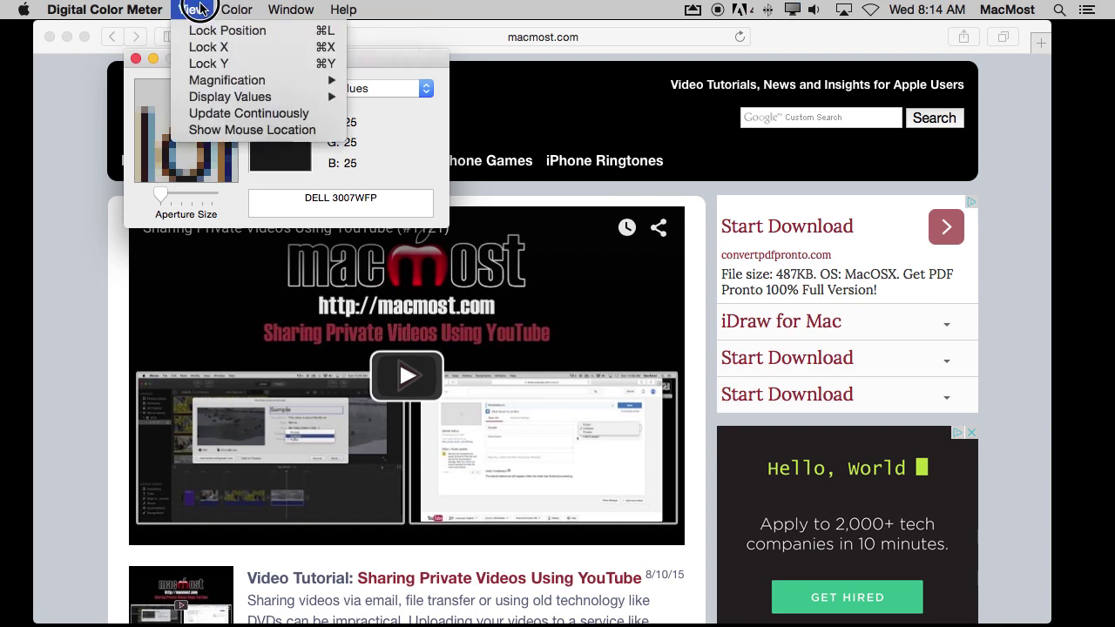
pyautogui.moveTo(299, 95)
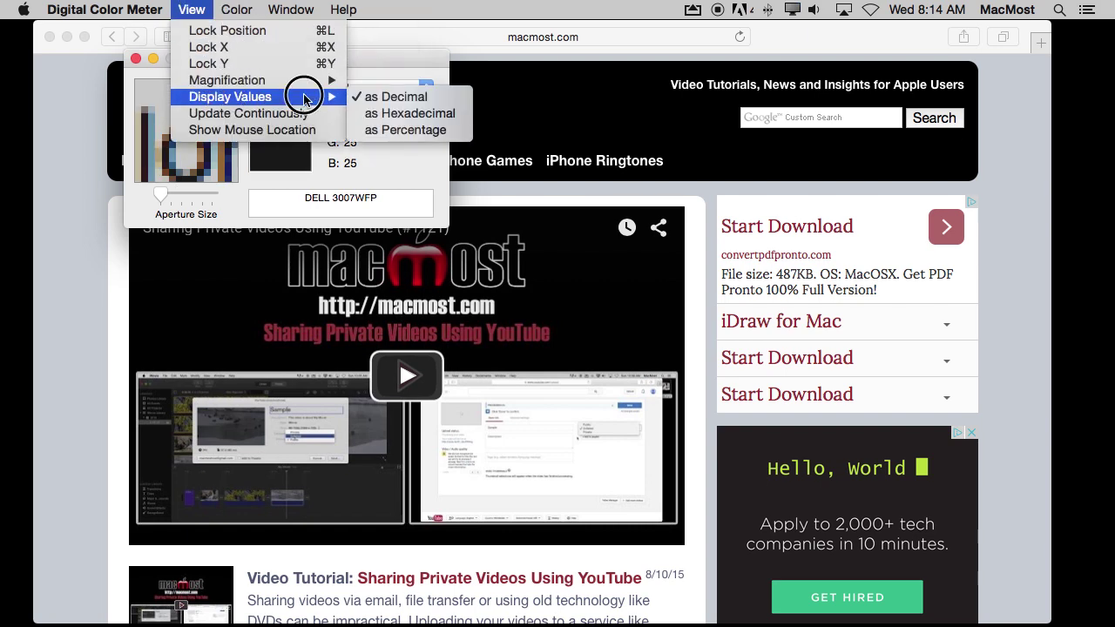
pyautogui.click(390, 118)
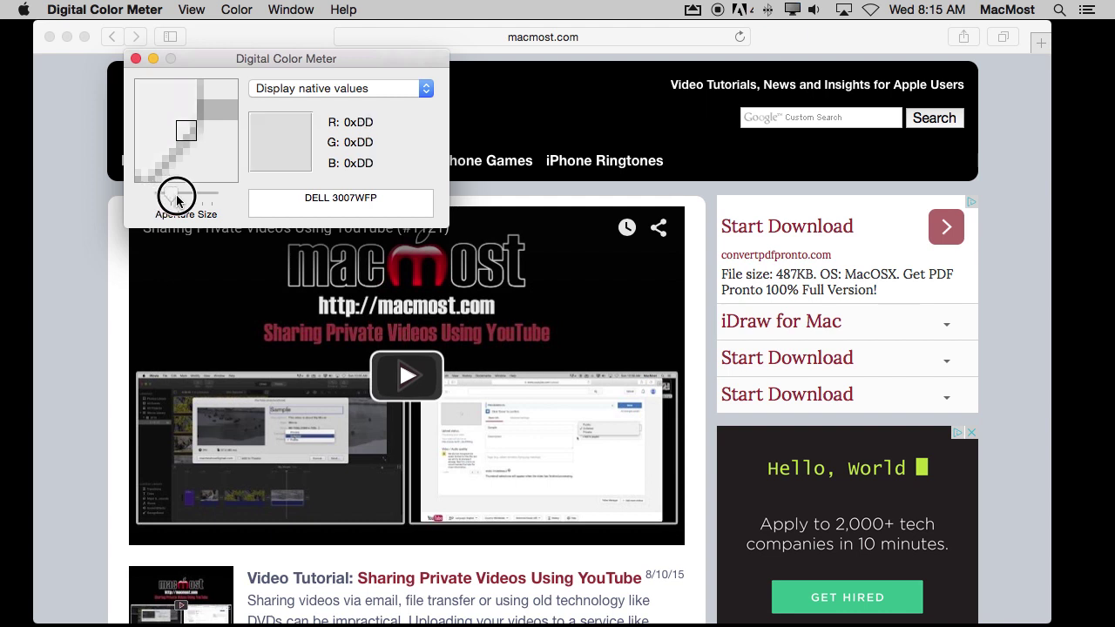
pyautogui.moveTo(167, 195); pyautogui.dragTo(177, 195)
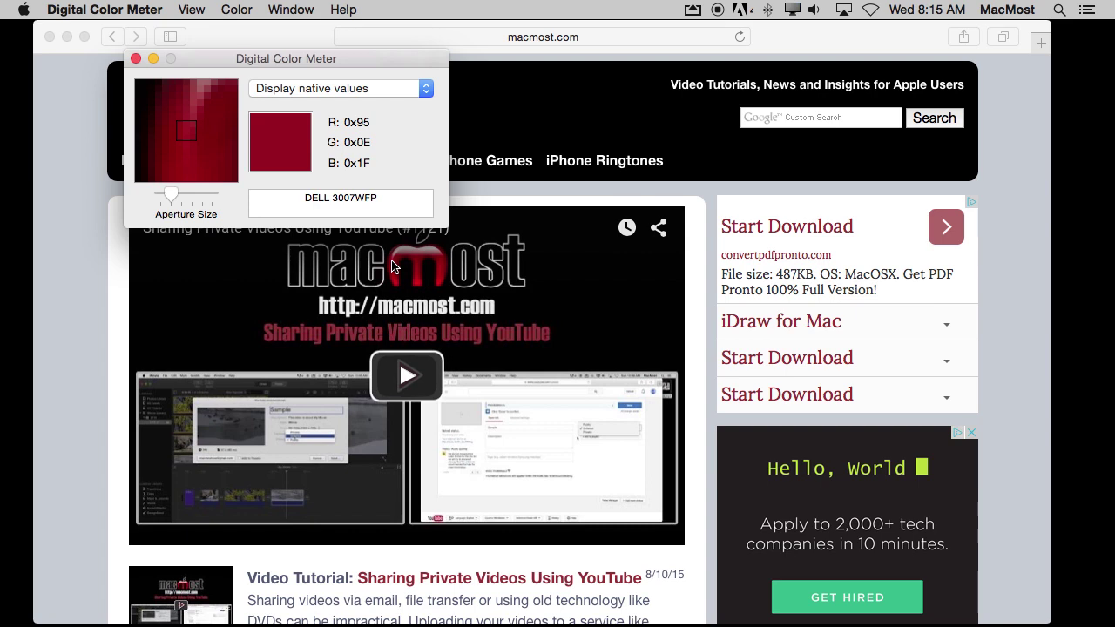
pyautogui.moveTo(171, 194); pyautogui.dragTo(208, 199)
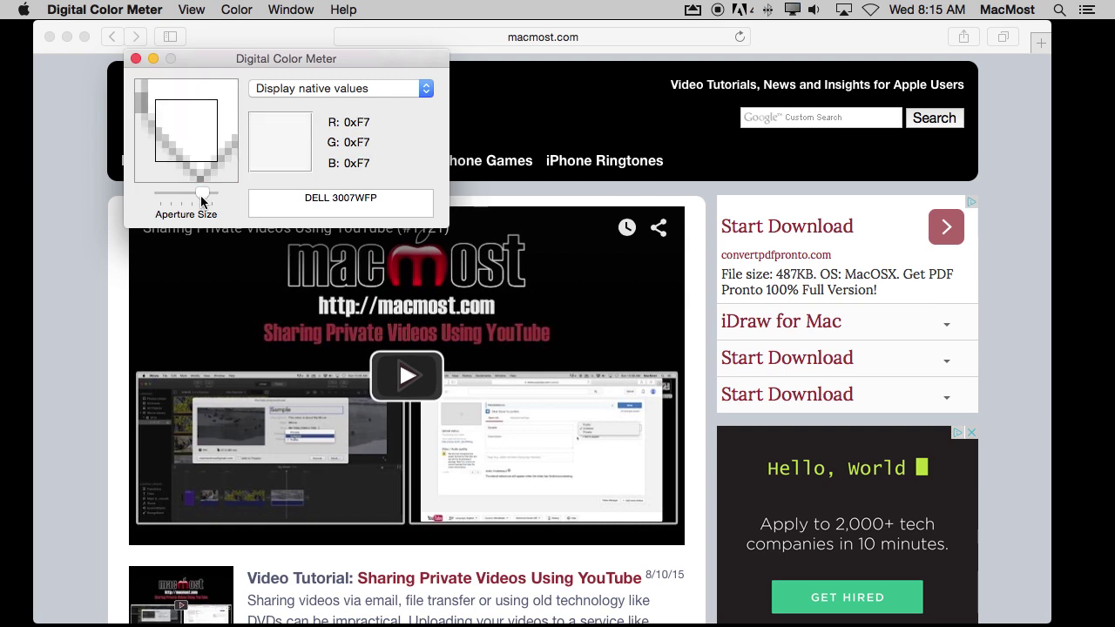
pyautogui.moveTo(201, 194); pyautogui.dragTo(159, 195)
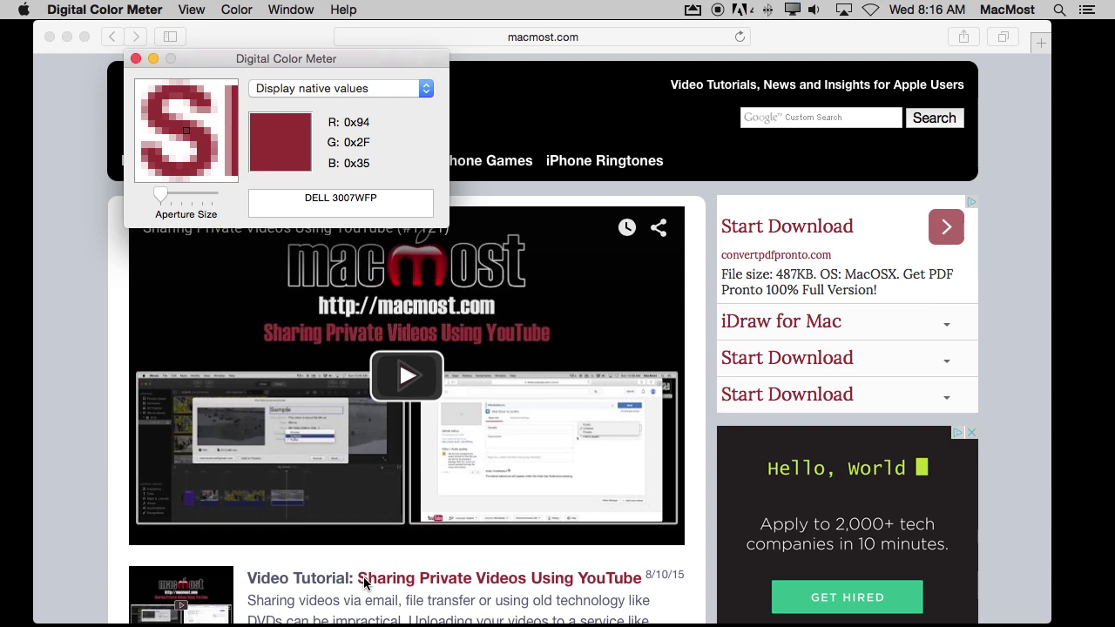
pyautogui.click(231, 8)
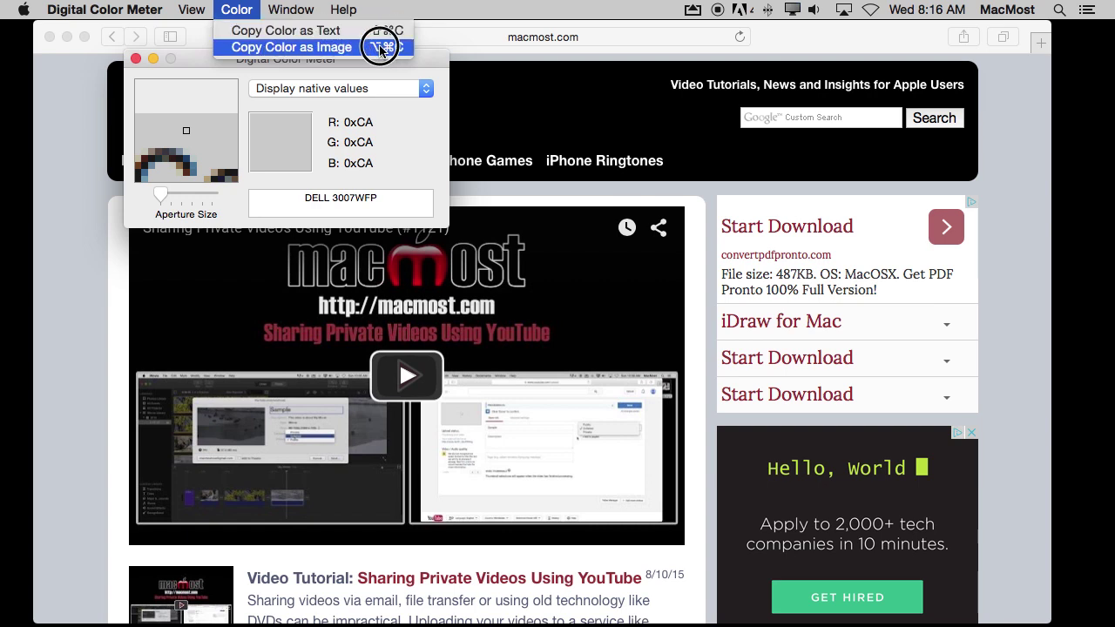
pyautogui.moveTo(301, 10)
pyautogui.click(236, 10)
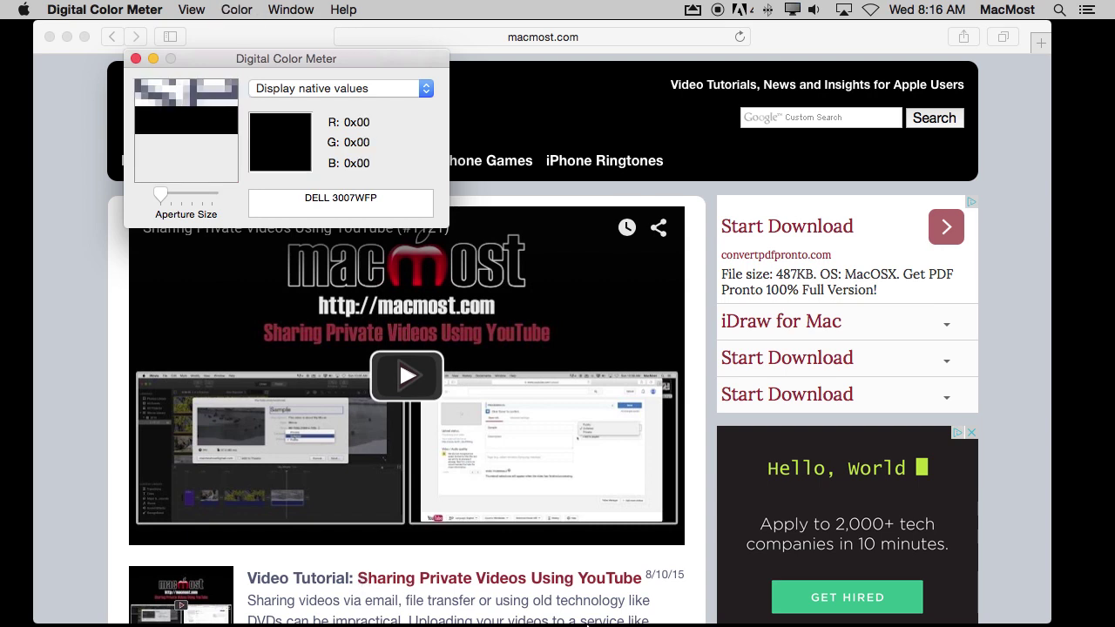
pyautogui.moveTo(580, 619)
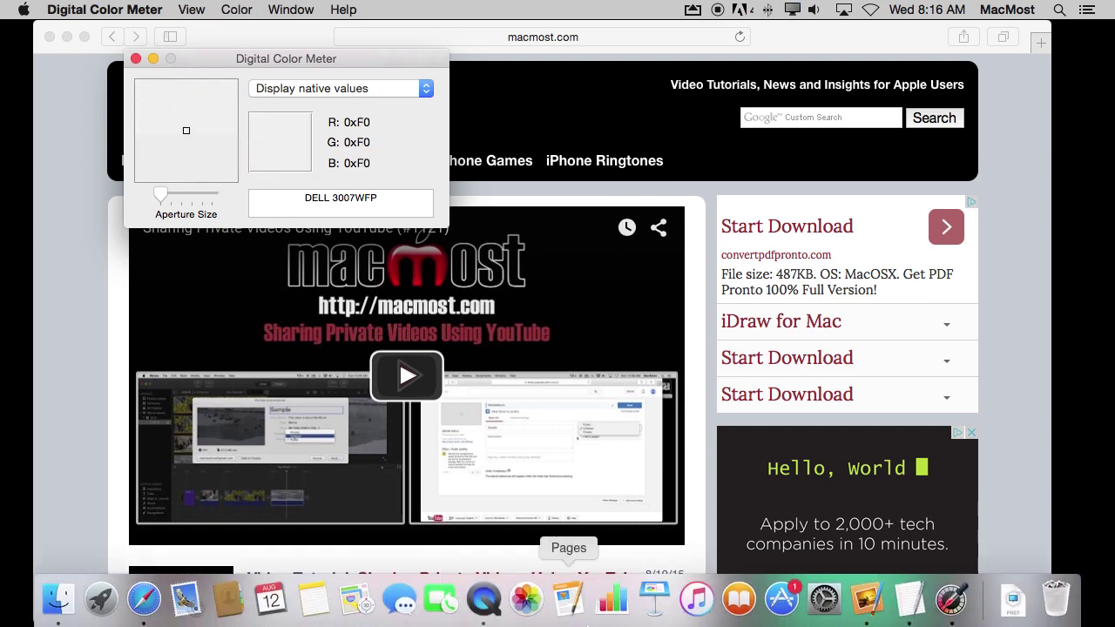
# - Paste the hex code #942F35 into a new blank TextEdit document
pyautogui.click(909, 599)
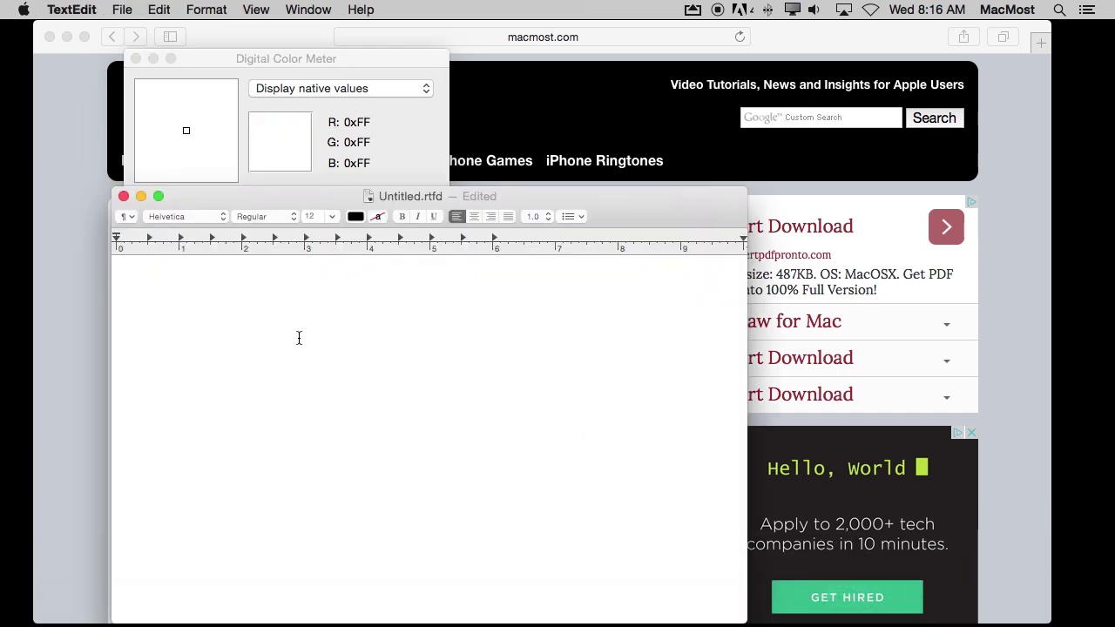
pyautogui.write('#942F35')
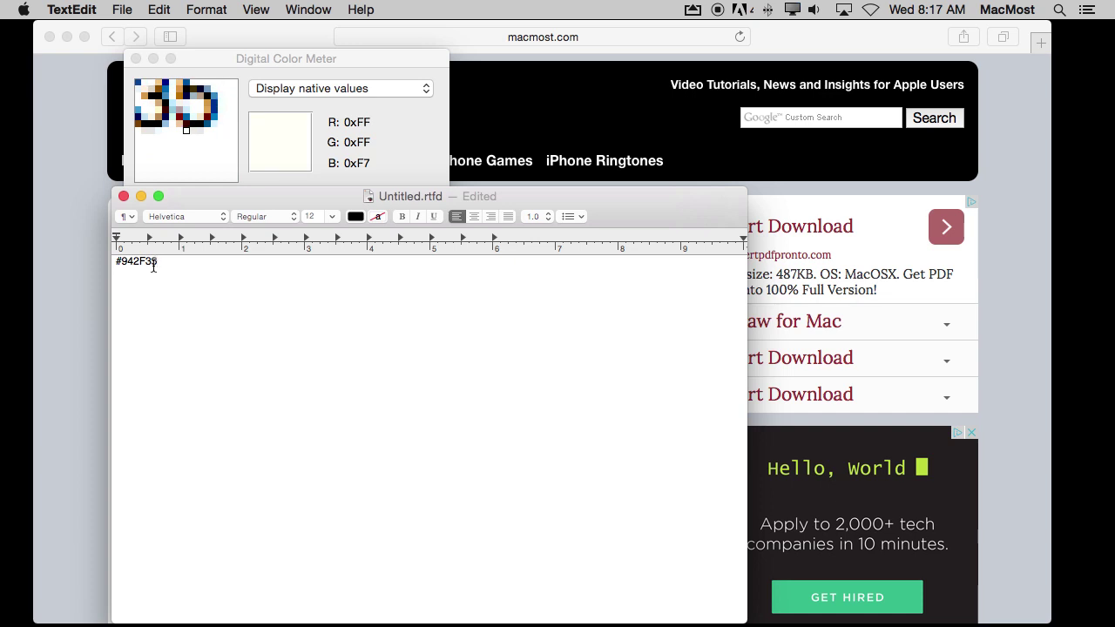
# - Sample the subtitle's dark red (0x8C, 0x38, 0x3C) and copy it as an image swatch
pyautogui.click(534, 147)
pyautogui.moveTo(914, 609)
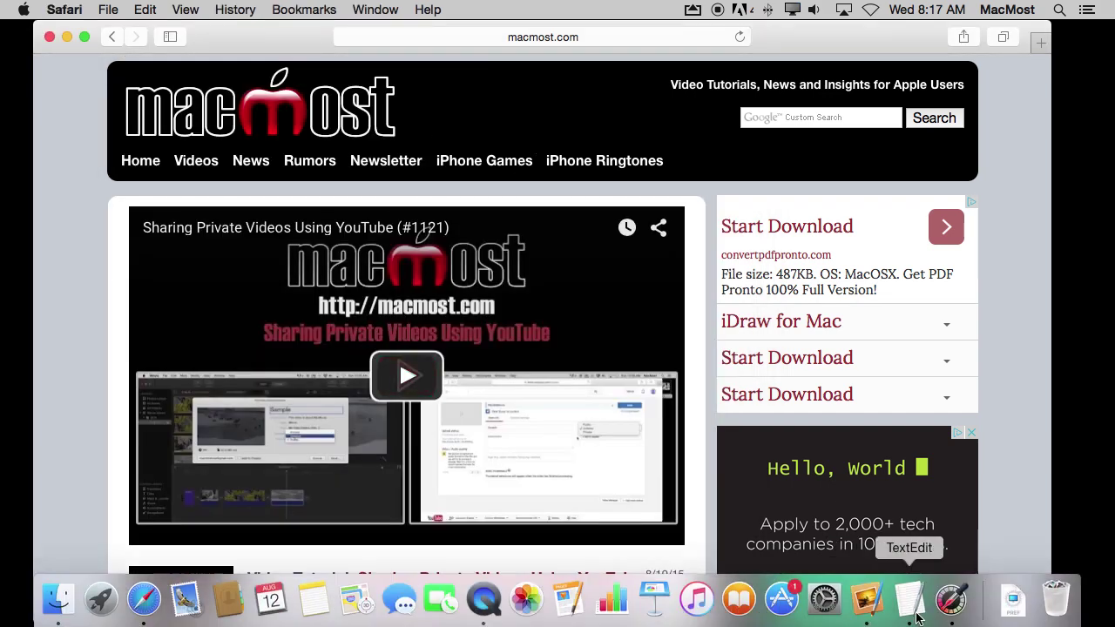
pyautogui.click(951, 601)
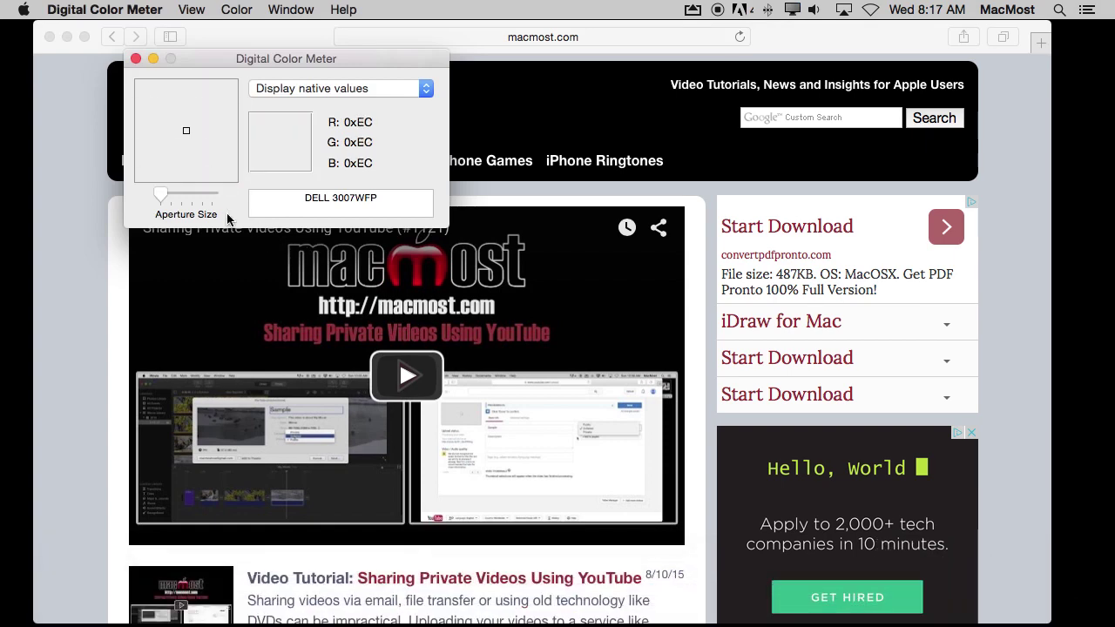
pyautogui.click(234, 9)
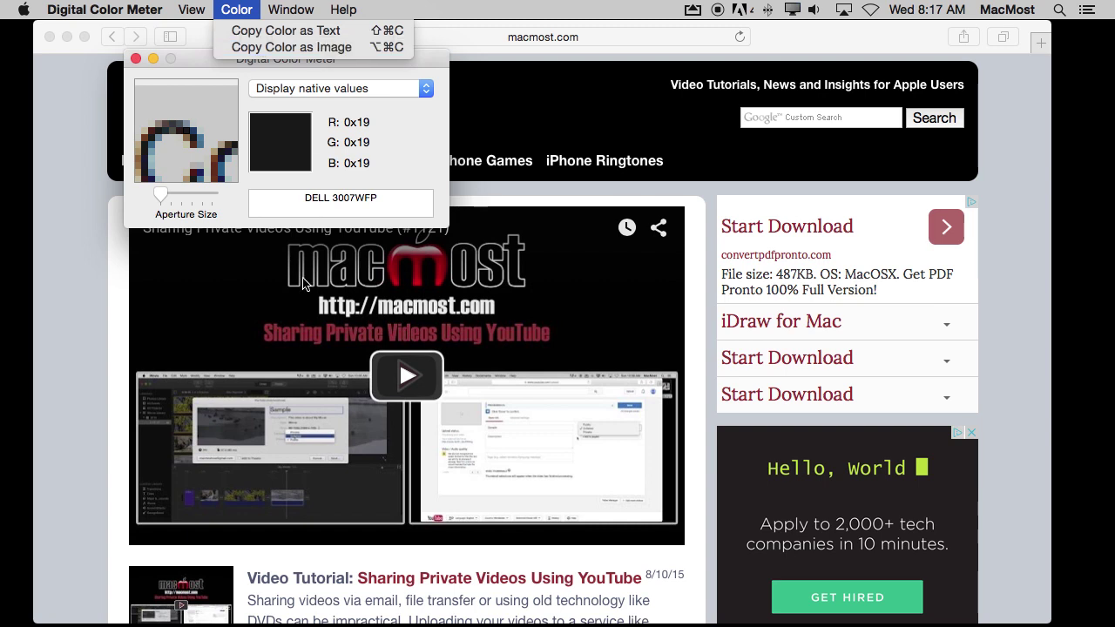
pyautogui.click(277, 305)
pyautogui.moveTo(837, 621)
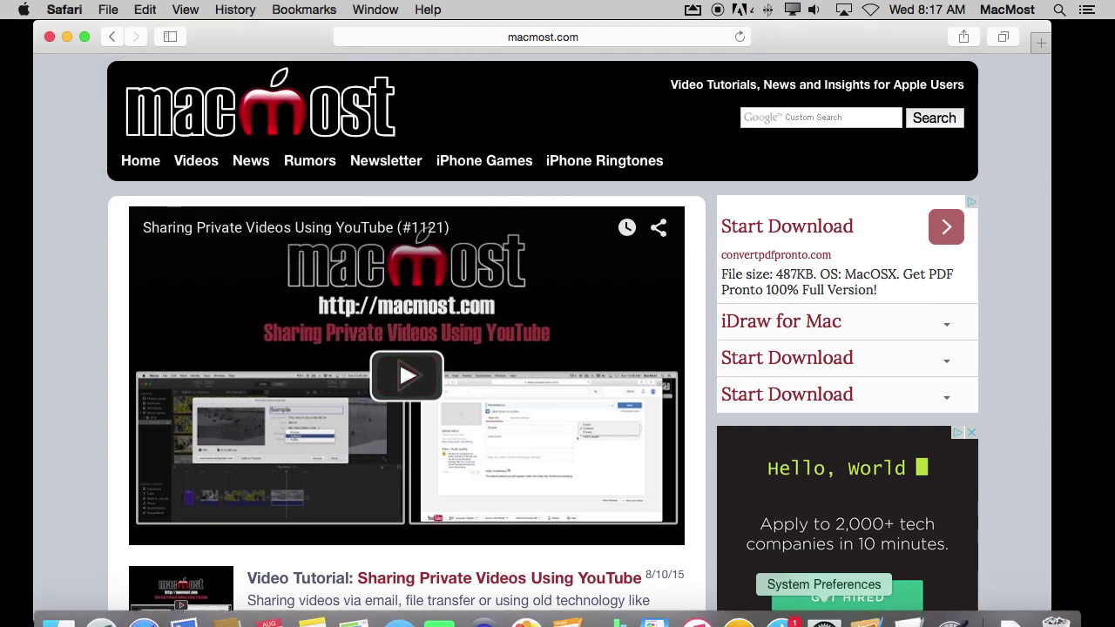
pyautogui.click(952, 601)
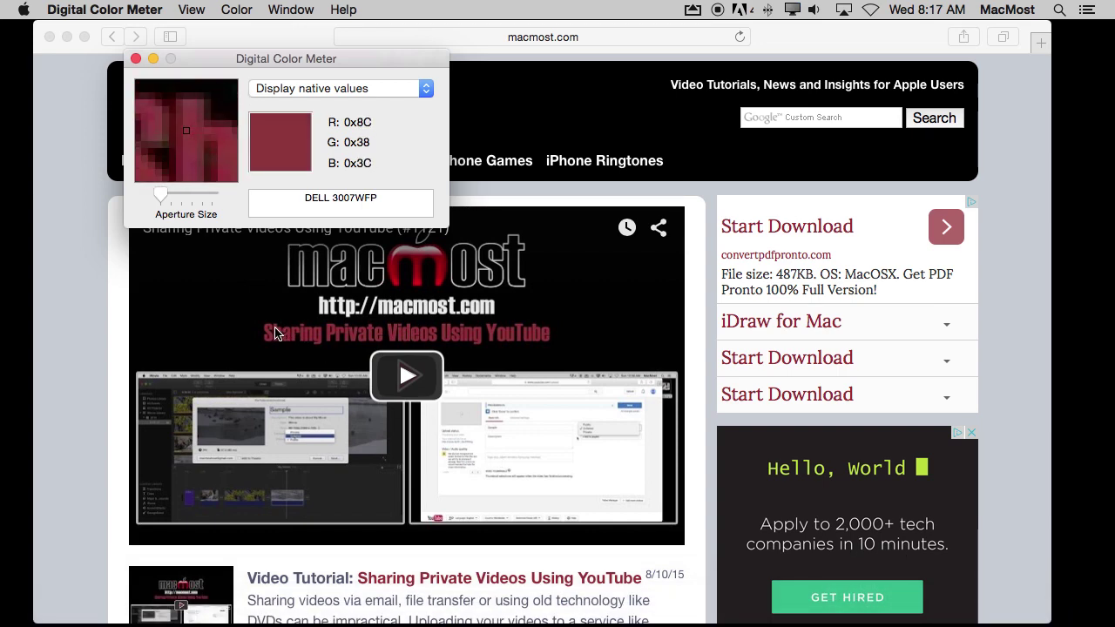
pyautogui.press('super+shift+c')
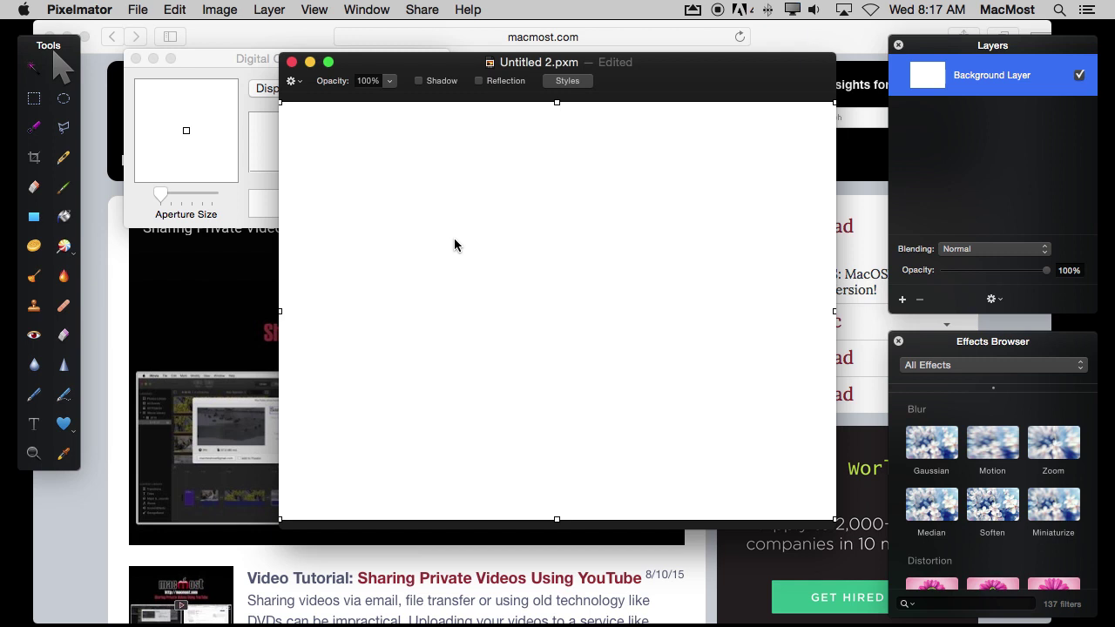
# - Paste the red swatch into Untitled 2.pxm as a new Pixelmator layer
pyautogui.press('super+v')
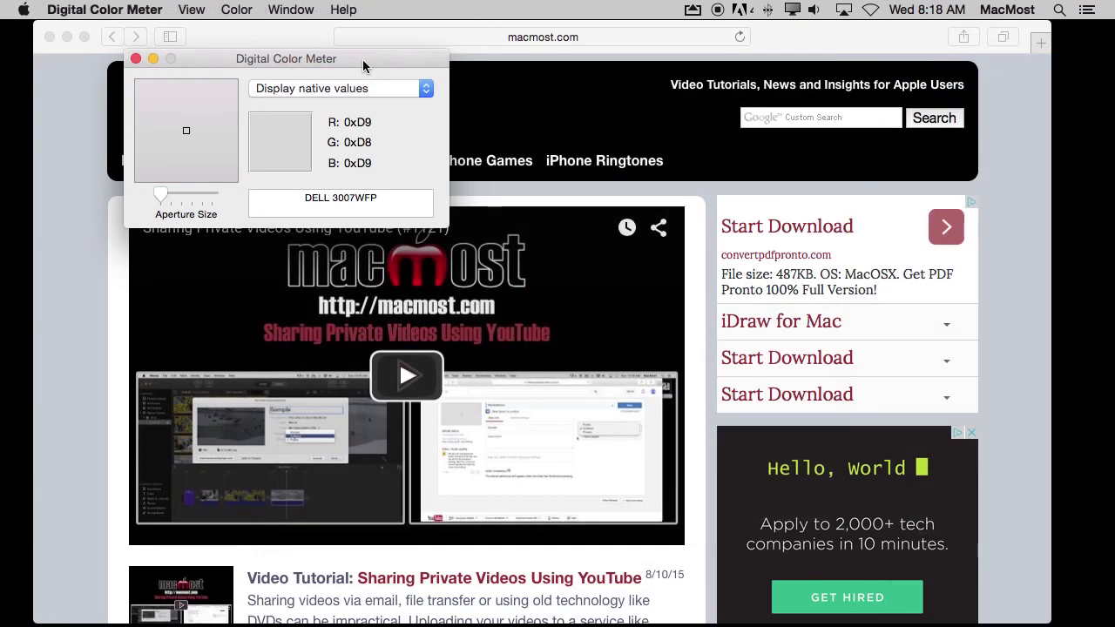
pyautogui.click(191, 10)
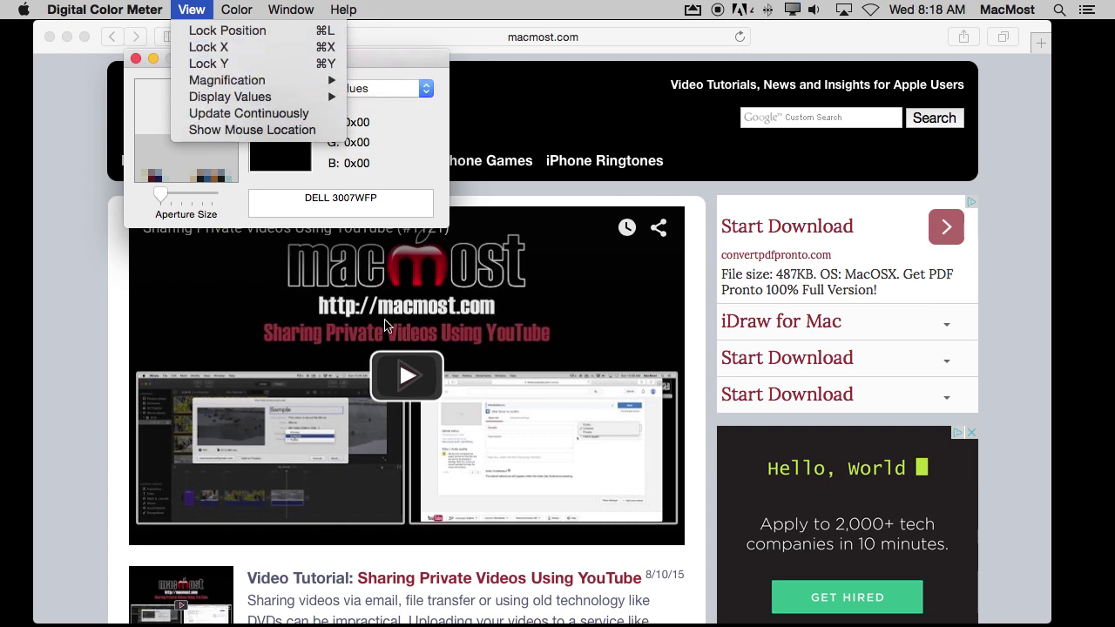
pyautogui.click(416, 166)
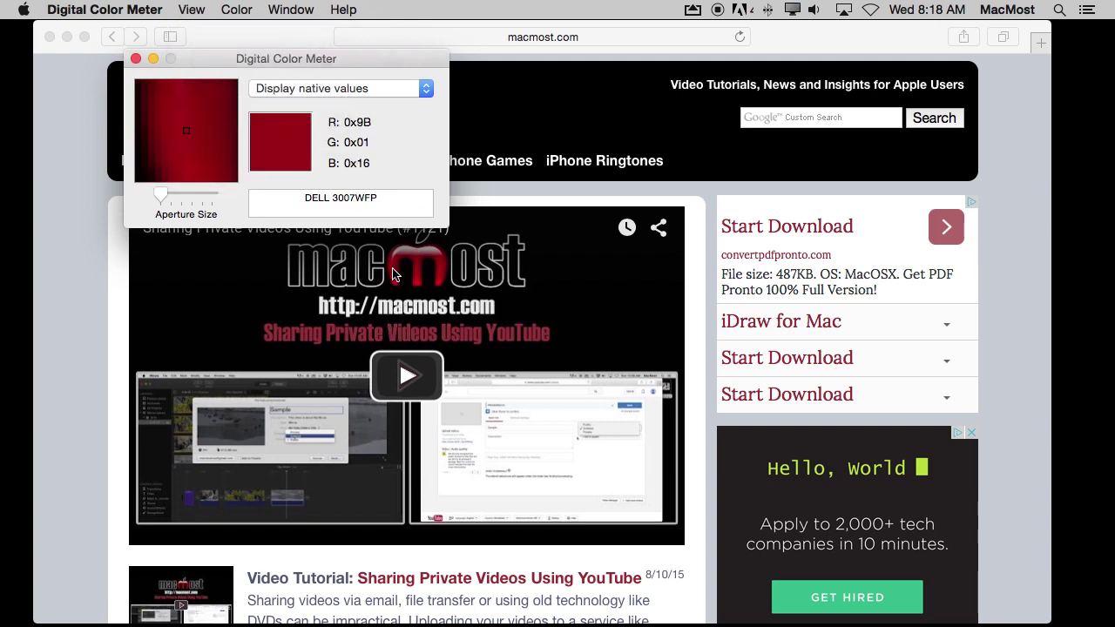
pyautogui.press('super+l')
pyautogui.press('Left')
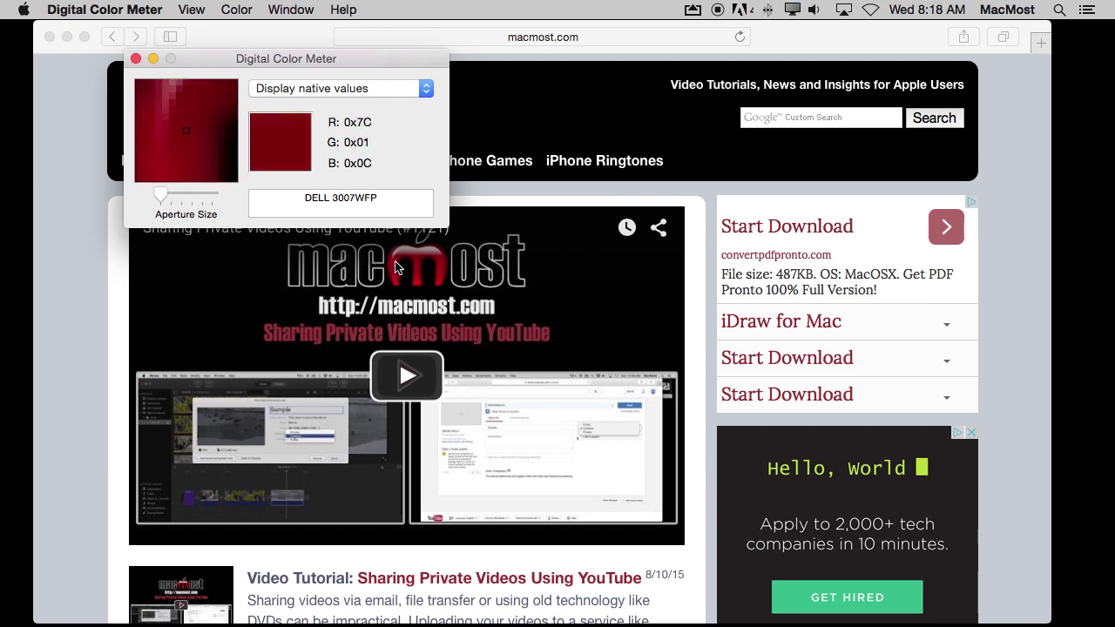
pyautogui.press('super+l')
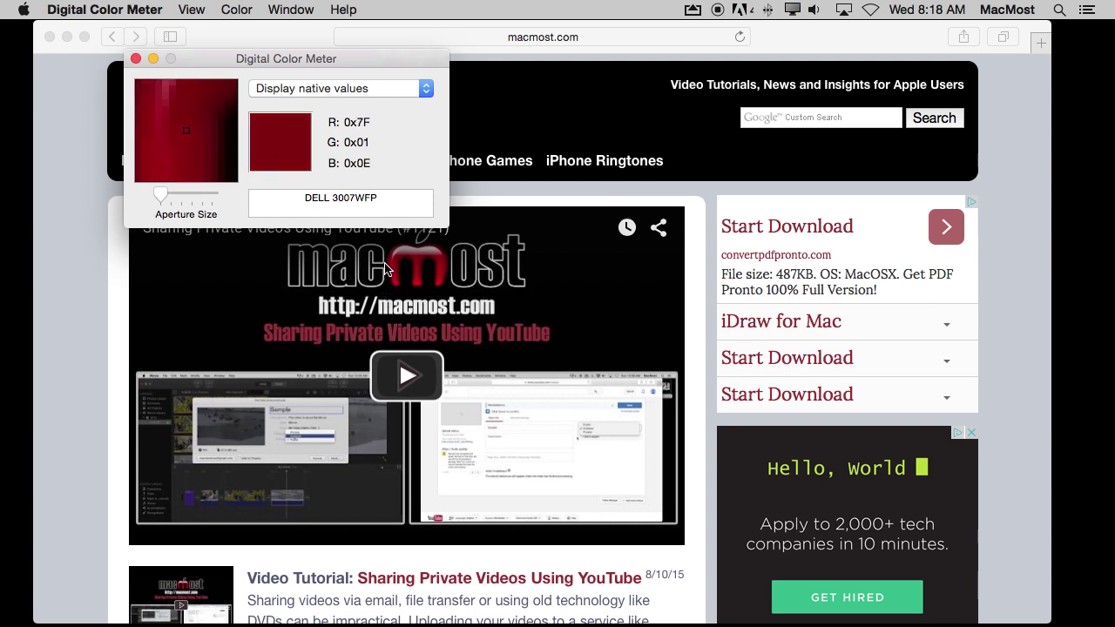
pyautogui.press('super+l')
pyautogui.press('Right')
pyautogui.press('Left')
pyautogui.press('Left')
pyautogui.press('Left')
pyautogui.press('Left')
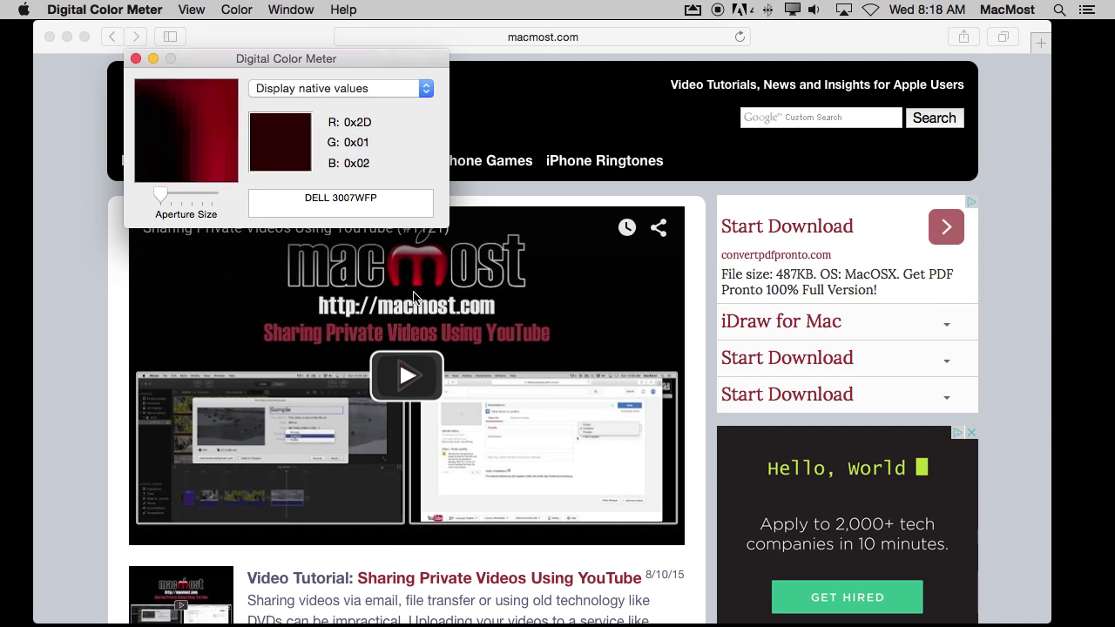
pyautogui.press('super+l')
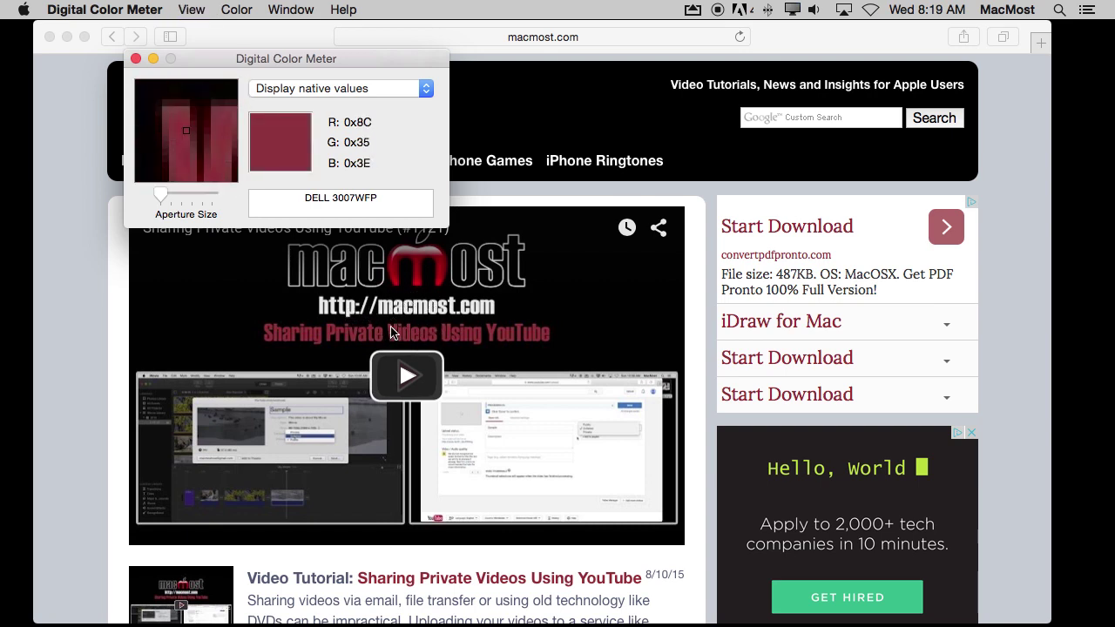
pyautogui.click(336, 91)
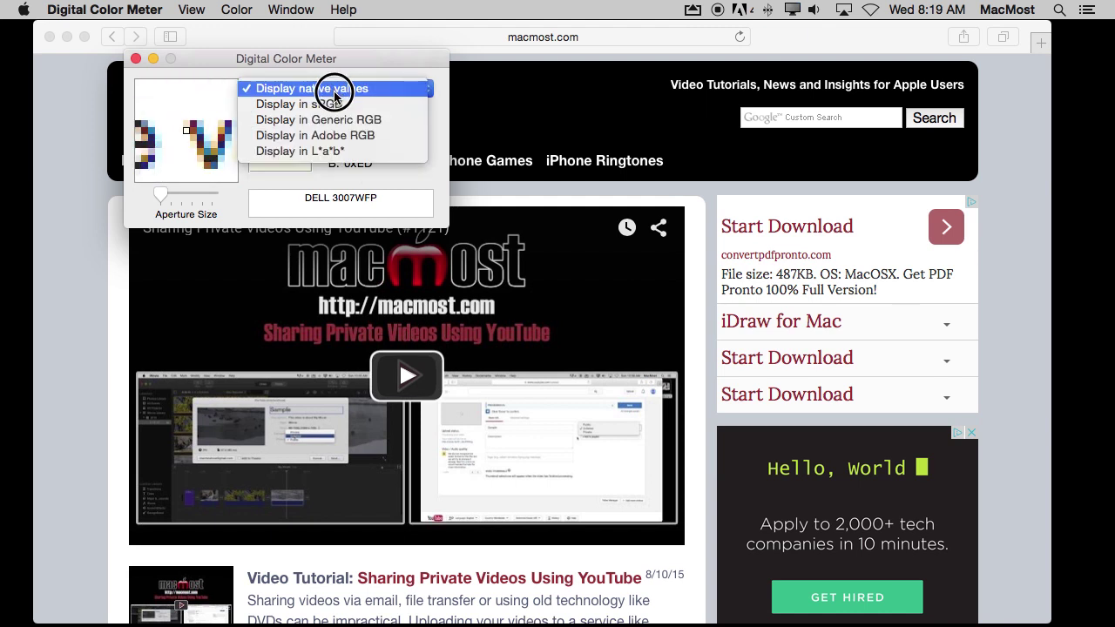
pyautogui.click(333, 102)
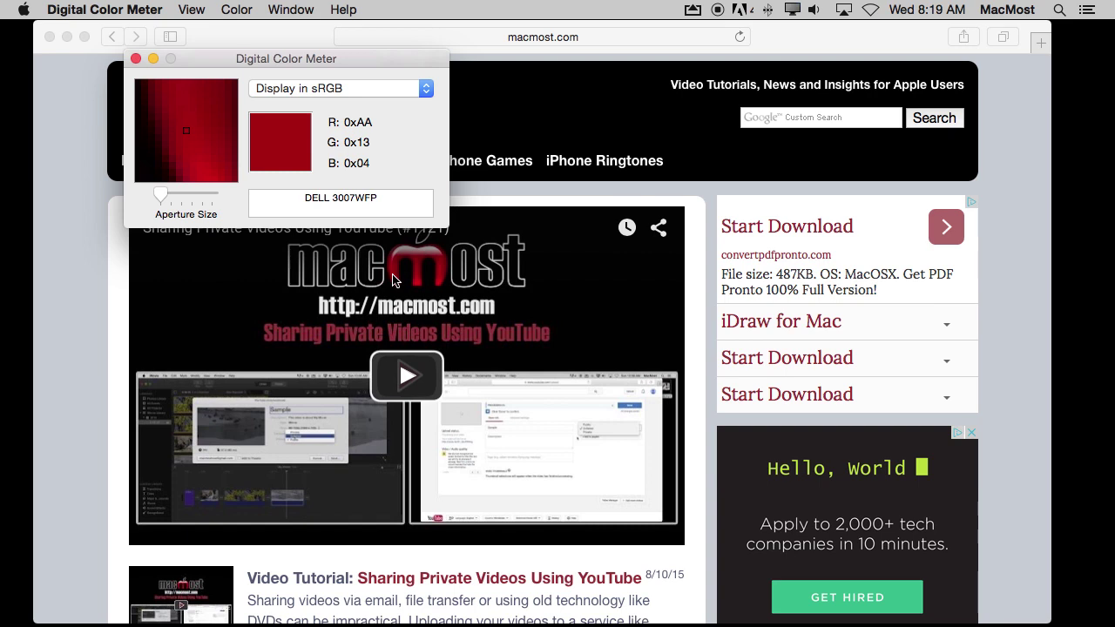
pyautogui.click(368, 89)
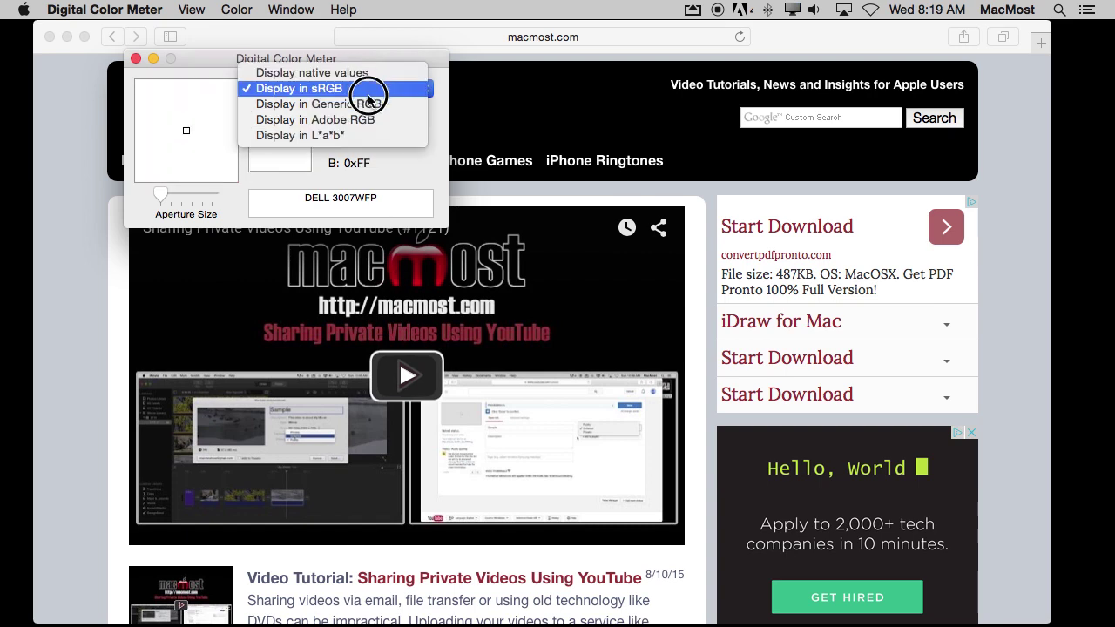
pyautogui.click(369, 102)
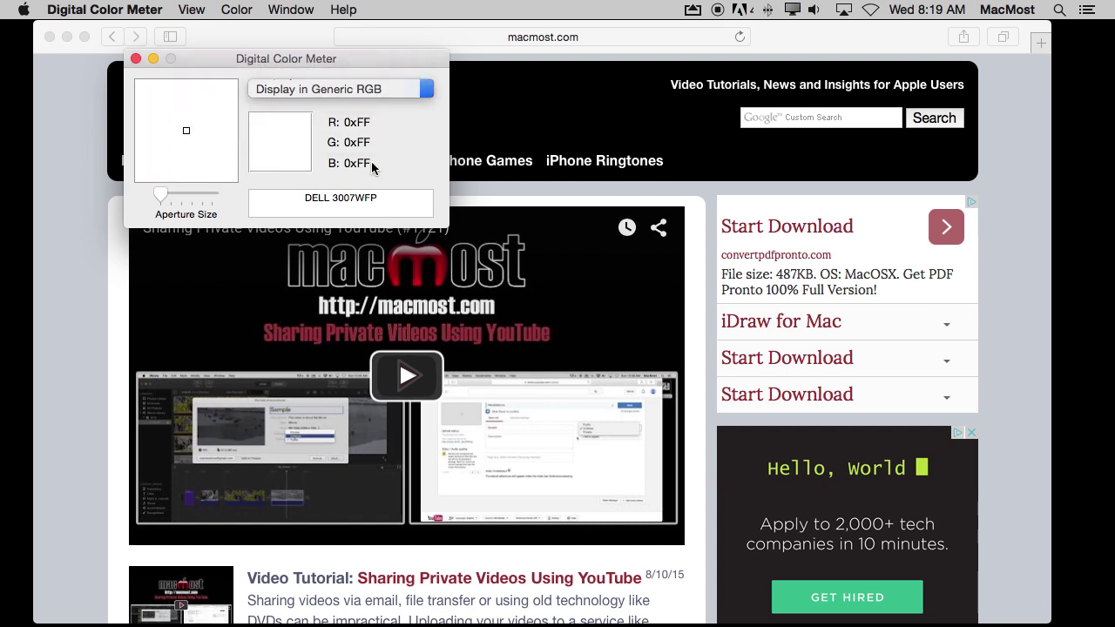
pyautogui.click(332, 87)
pyautogui.click(321, 59)
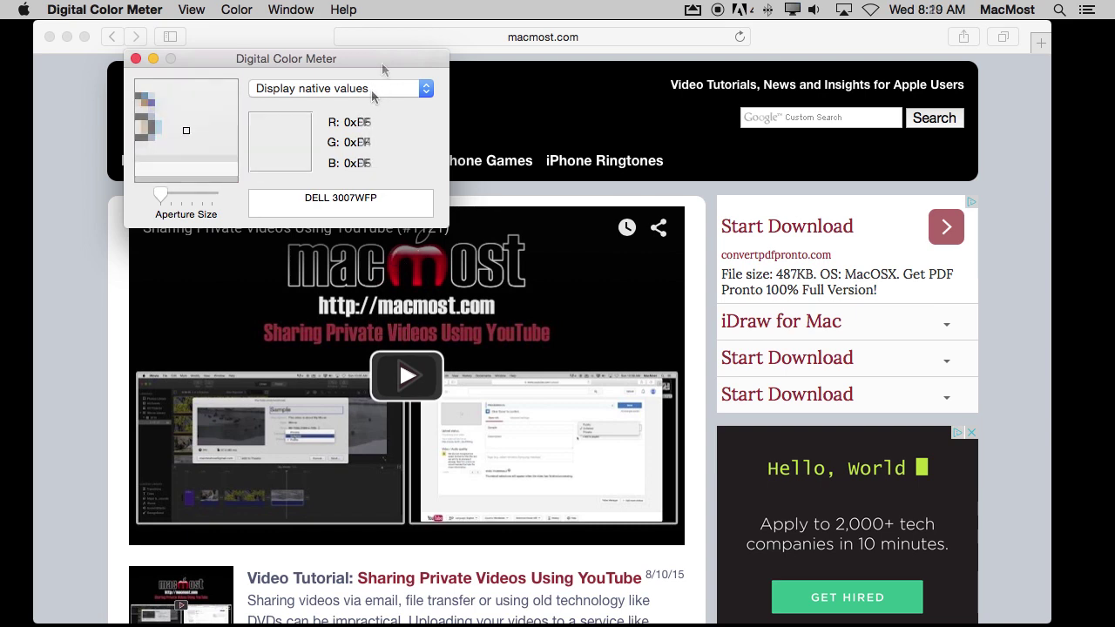
# - Turn on View > Show Mouse Location to display the sampled point's coordinates (258, 151)
pyautogui.click(191, 9)
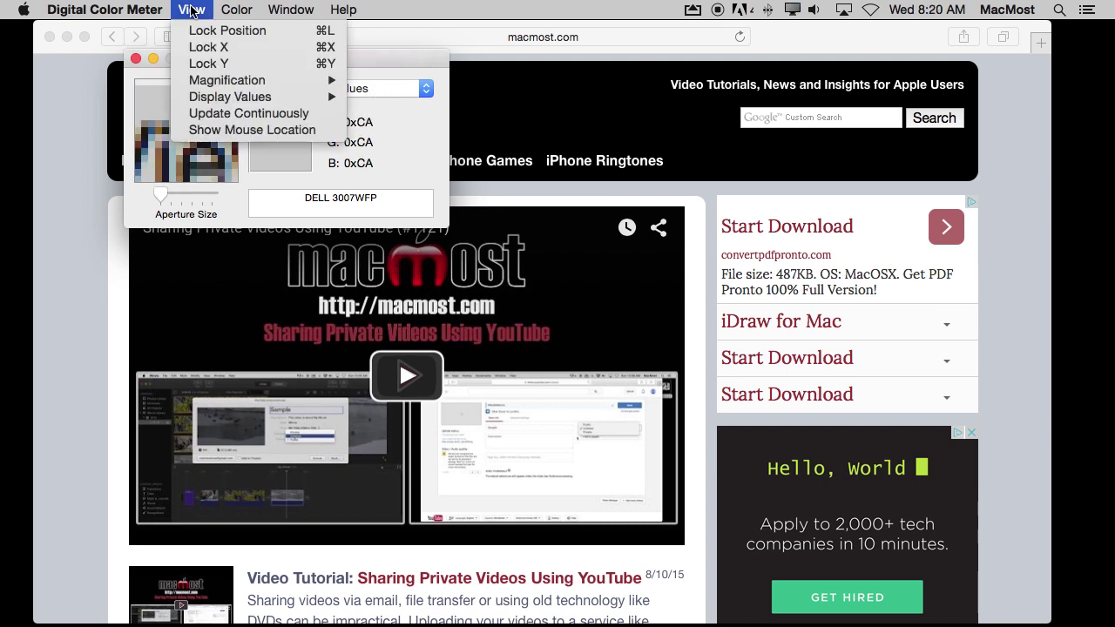
pyautogui.click(225, 130)
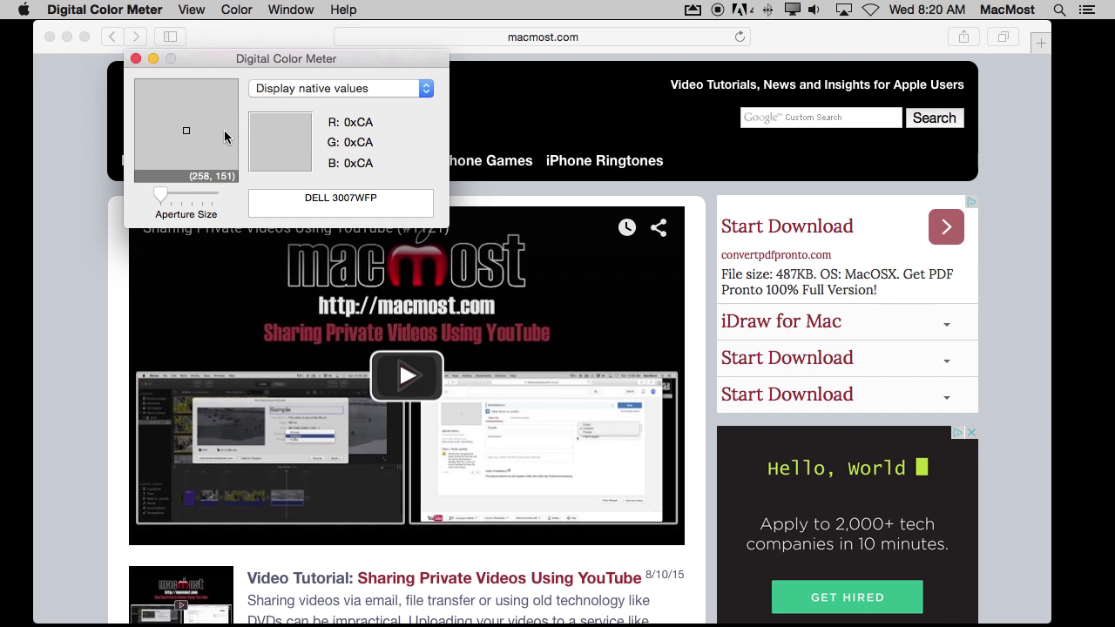